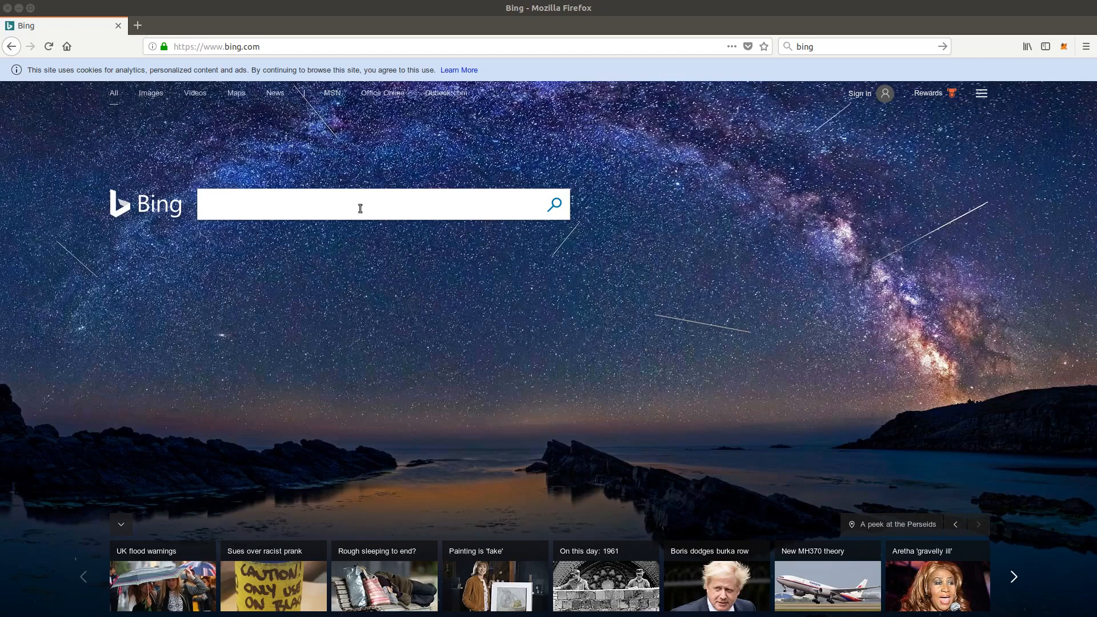
Search Bing for "ubuntu" and open the official Ubuntu site from the results.
{"action": "left_click", "coordinate": [264, 201]}
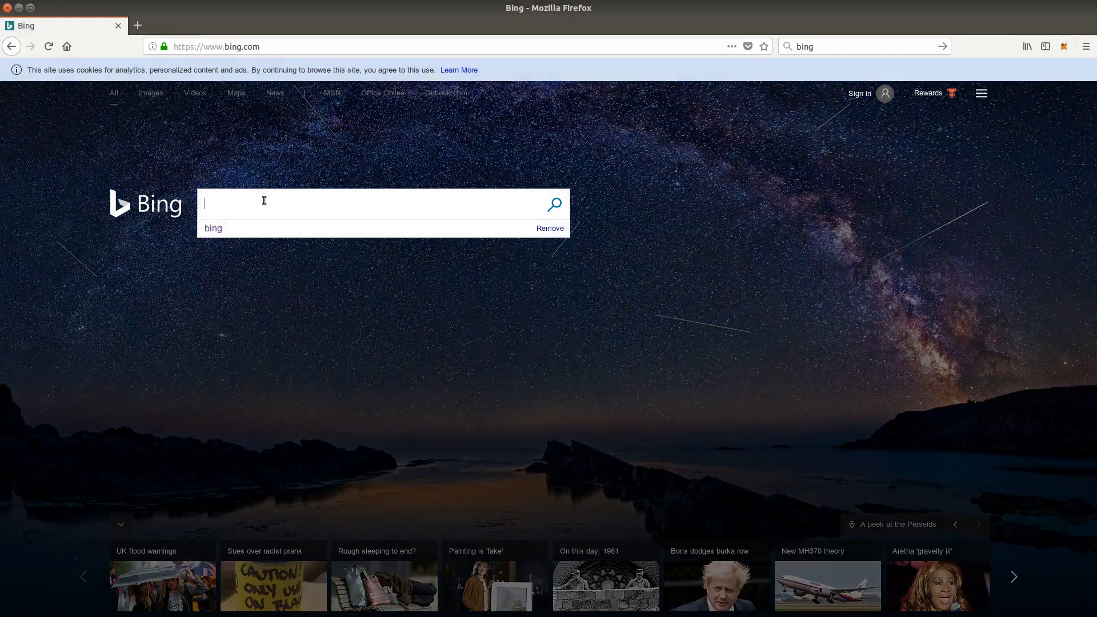
{"action": "type", "text": "ubuntu"}
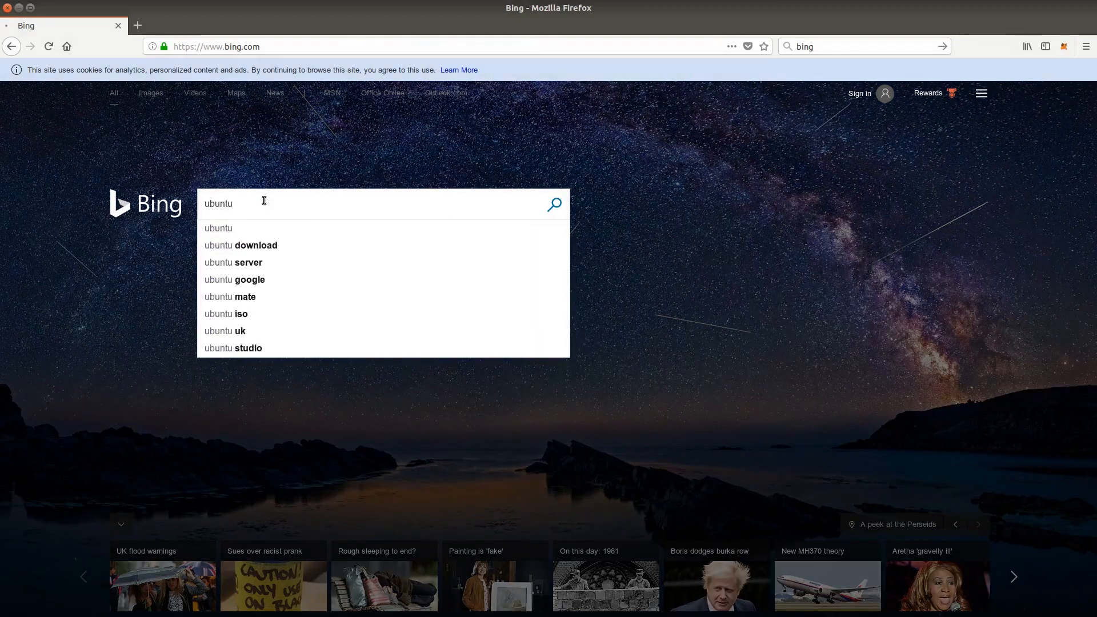
{"action": "key", "text": "Return"}
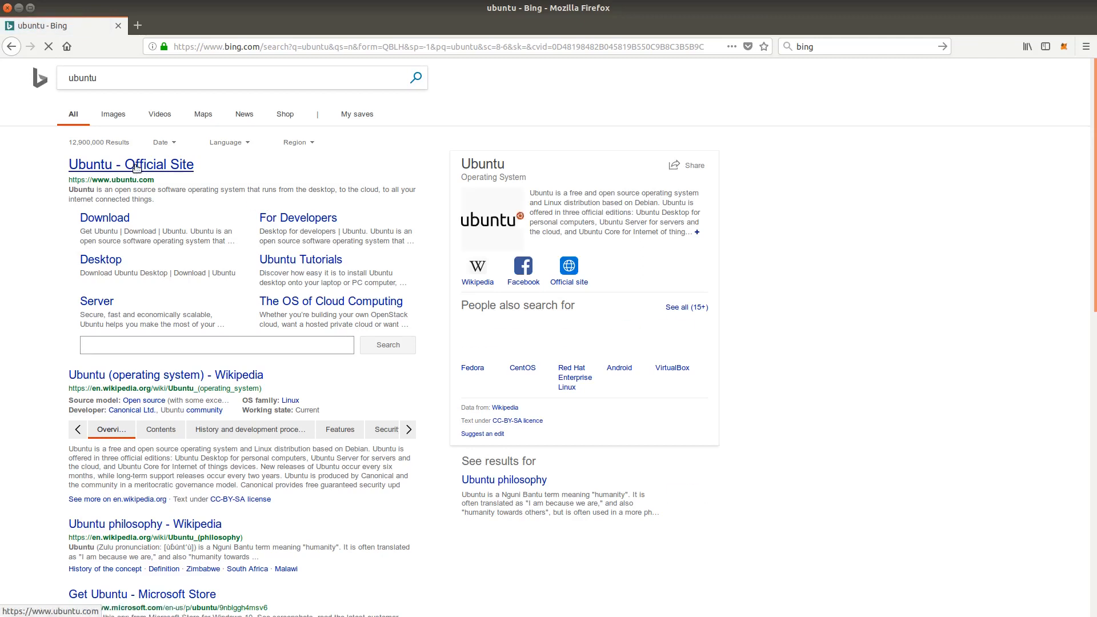
{"action": "left_click", "coordinate": [136, 167]}
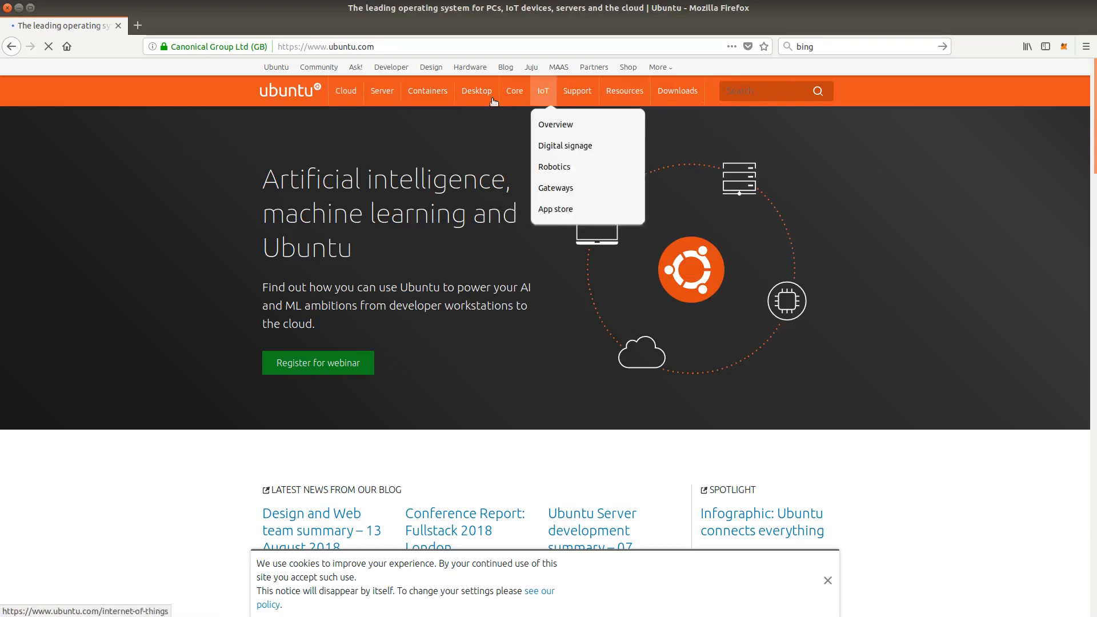
Download Ubuntu Desktop 18.04.1 LTS from the desktop section, saving the ISO file, and check the download's progress.
{"action": "mouse_move", "coordinate": [474, 93]}
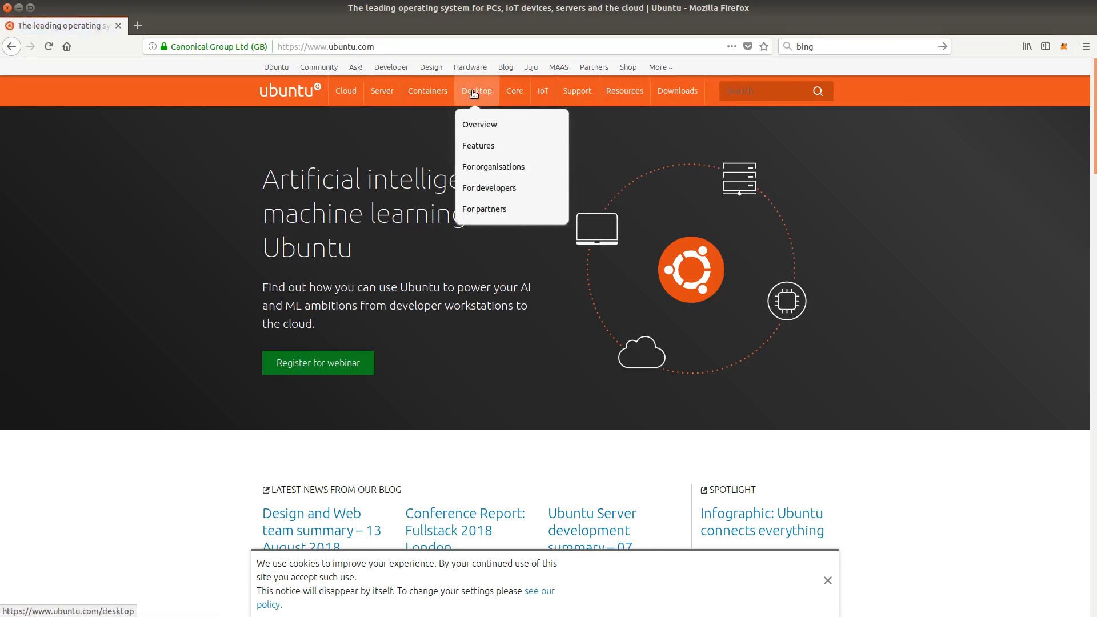
{"action": "left_click", "coordinate": [473, 94]}
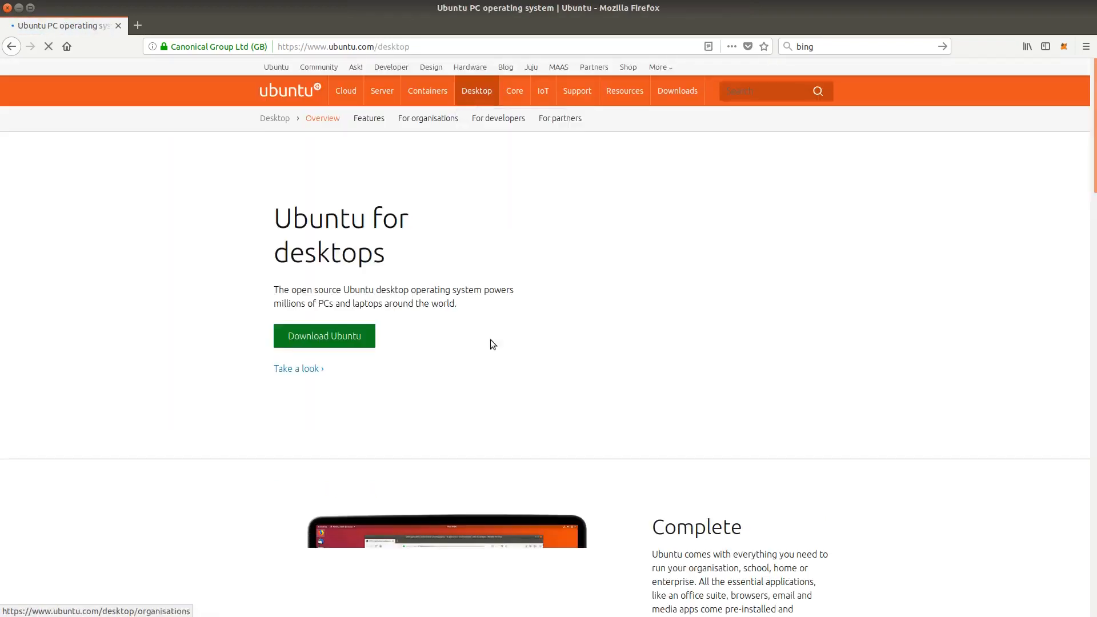
{"action": "left_click", "coordinate": [313, 337]}
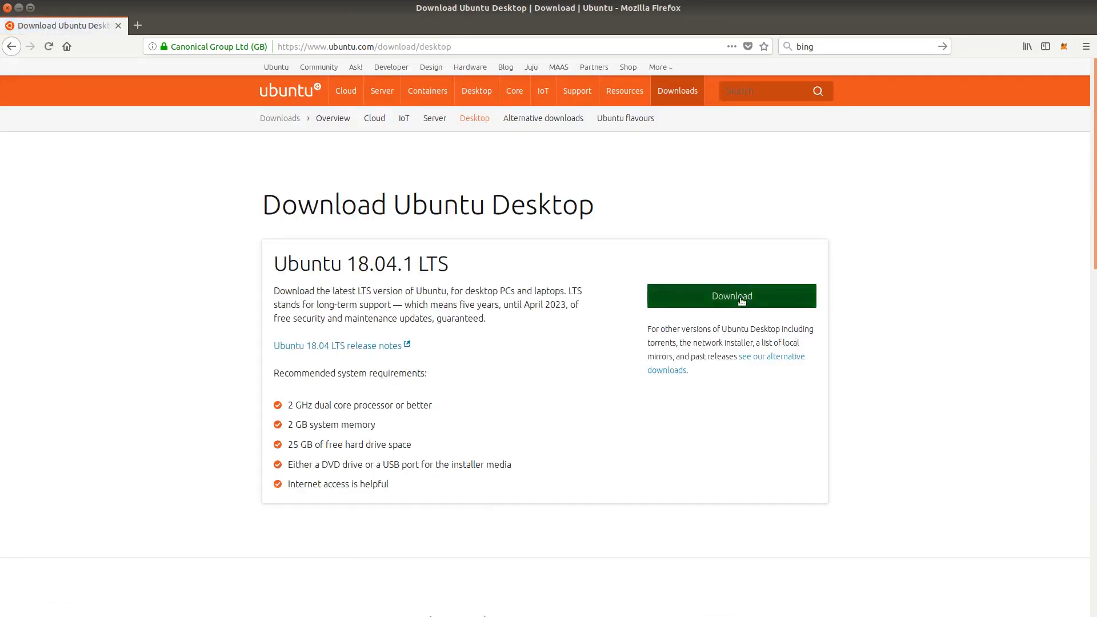
{"action": "left_click", "coordinate": [741, 301]}
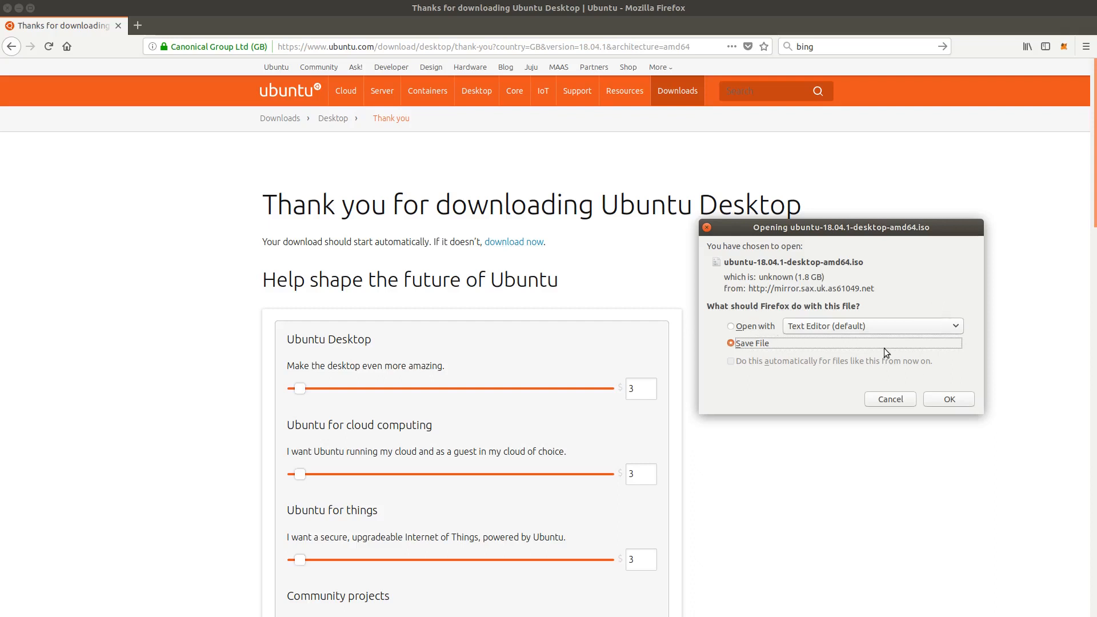
{"action": "left_click", "coordinate": [949, 399]}
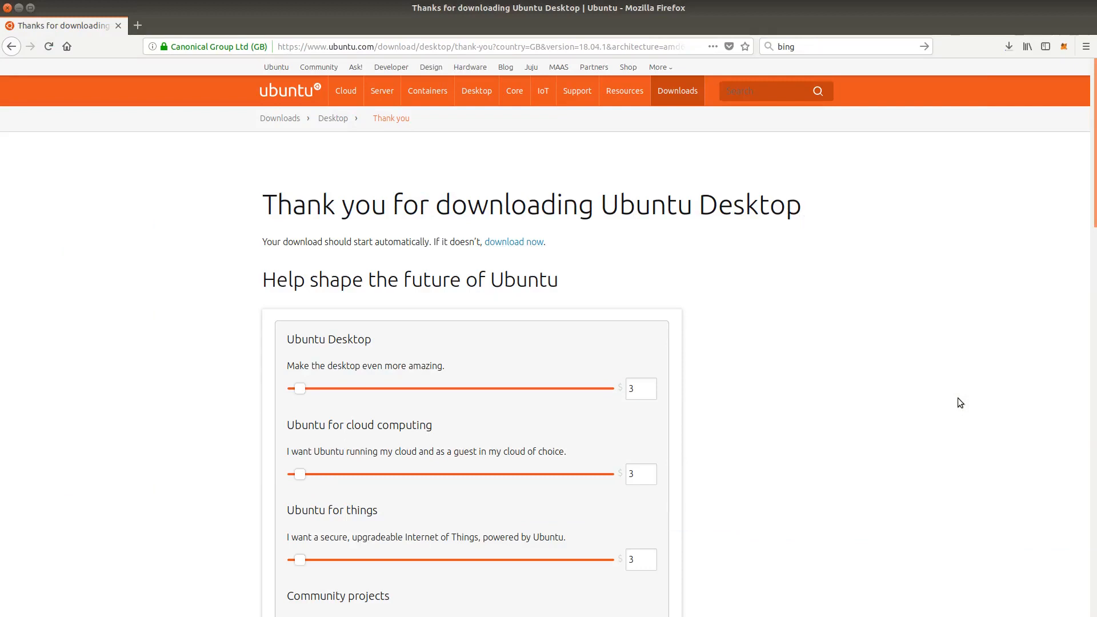
{"action": "left_click", "coordinate": [1007, 48]}
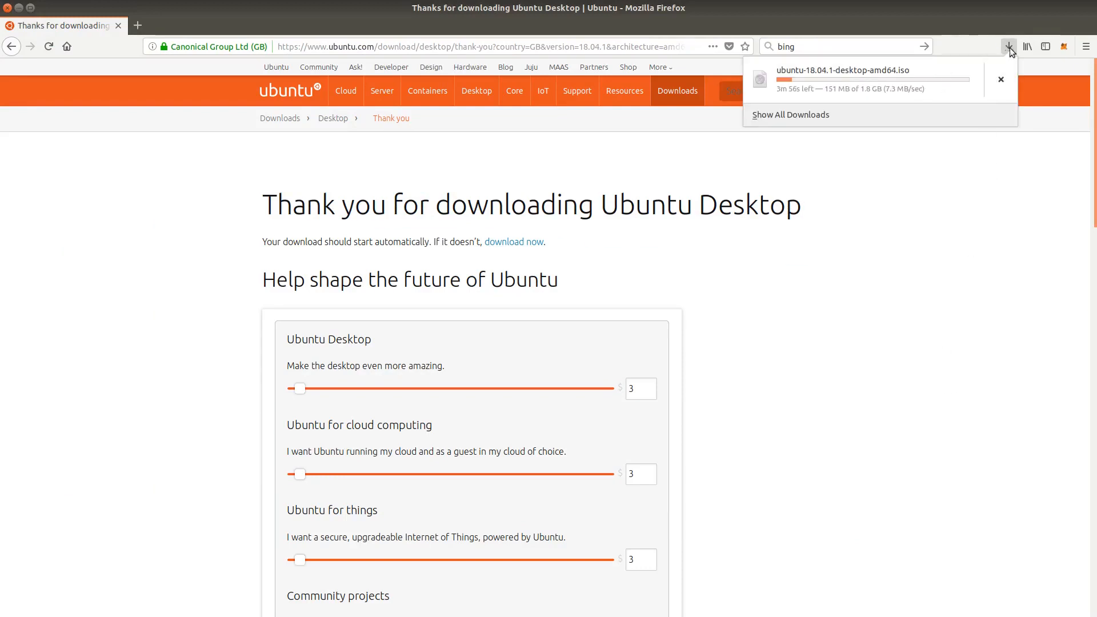
{"action": "left_click", "coordinate": [1009, 46]}
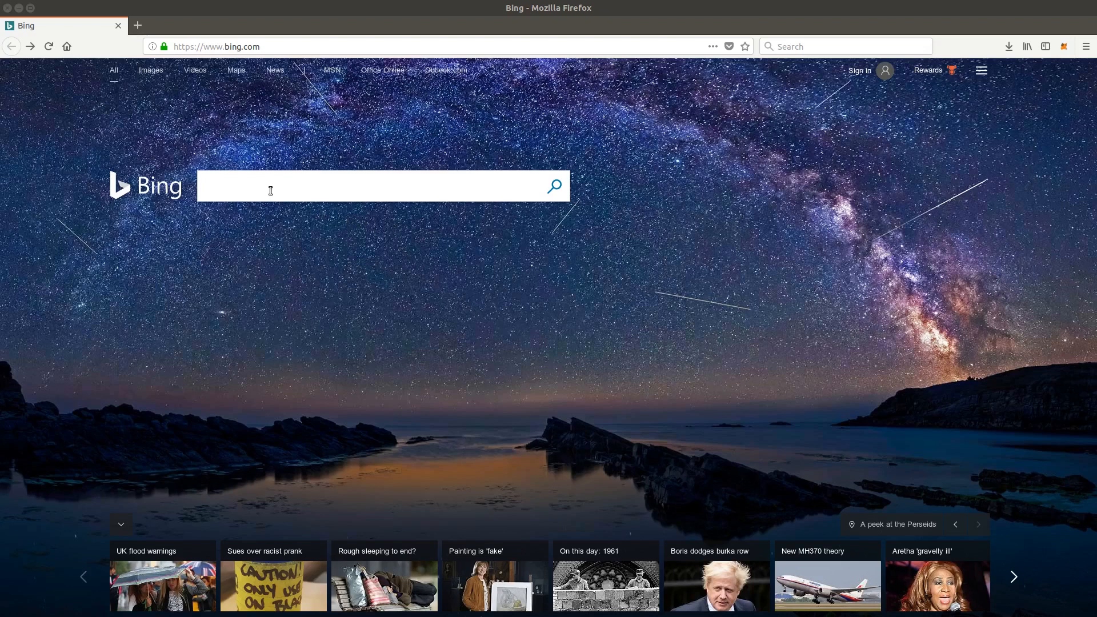
Search Bing for "etcher.io" and open the official Etcher site.
{"action": "left_click", "coordinate": [255, 186]}
{"action": "type", "text": "et"}
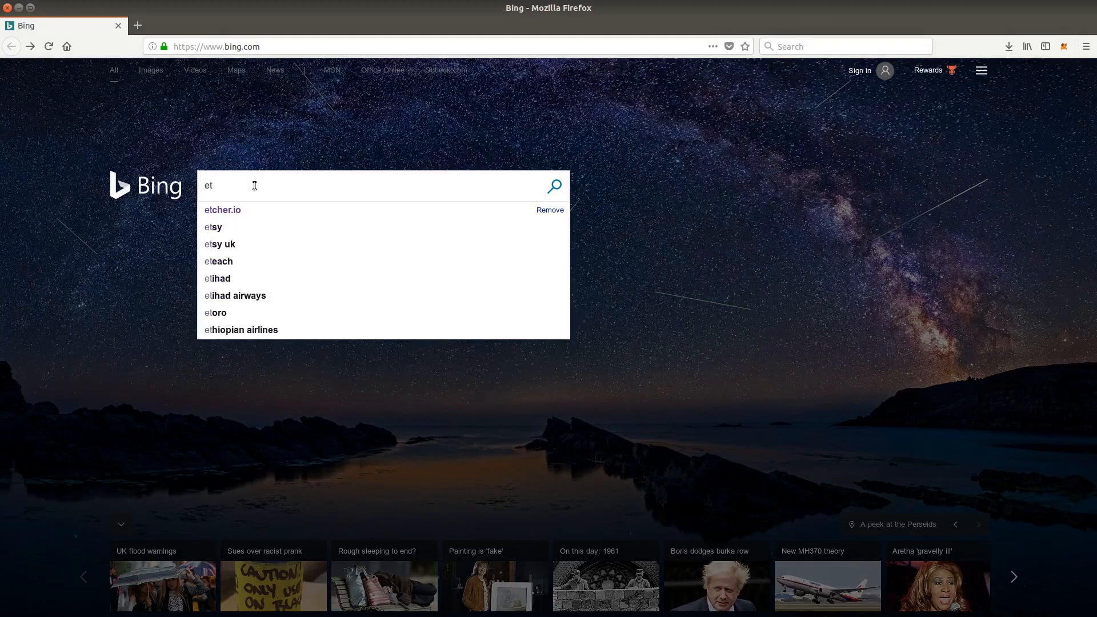
{"action": "left_click", "coordinate": [233, 211]}
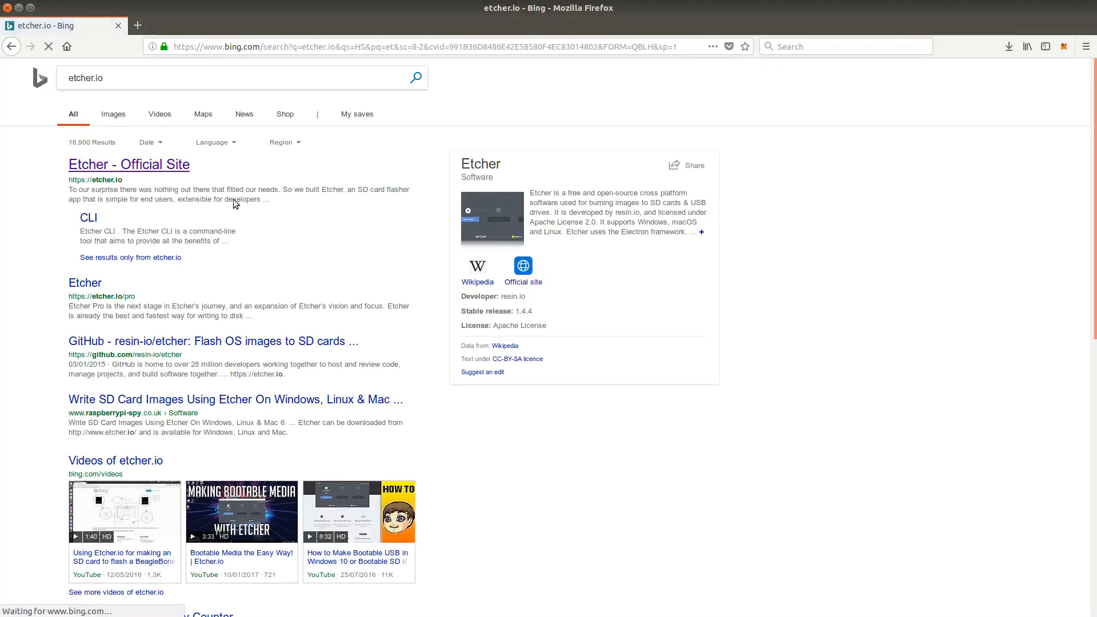
{"action": "left_click", "coordinate": [142, 166]}
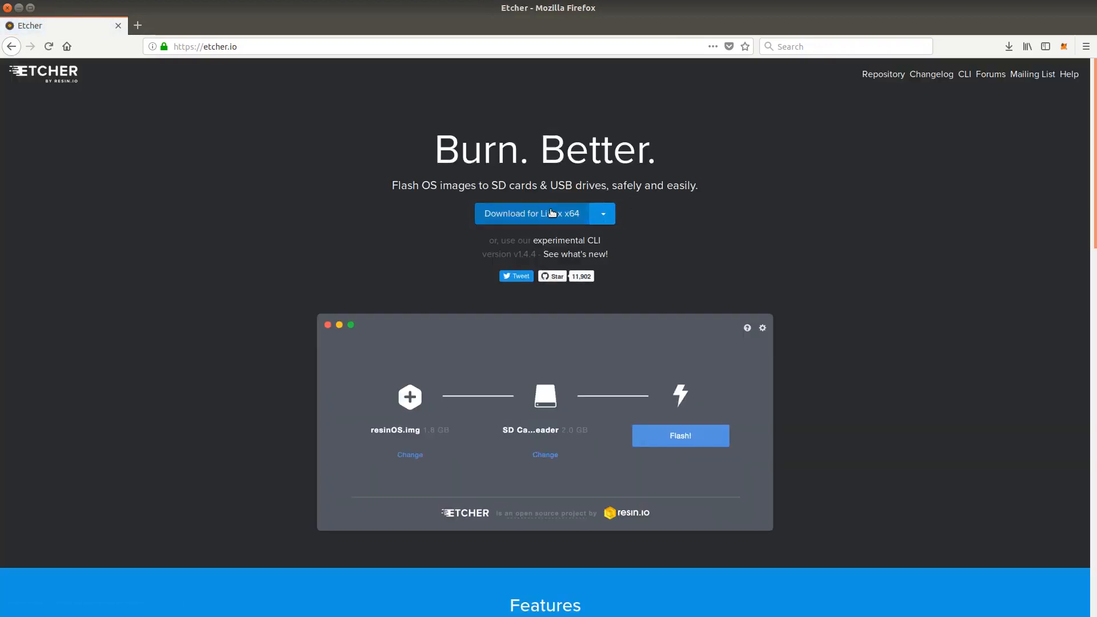
Look over the Etcher downloads for other platforms, then download Etcher for Linux x64 and save the zip file.
{"action": "left_click", "coordinate": [603, 217]}
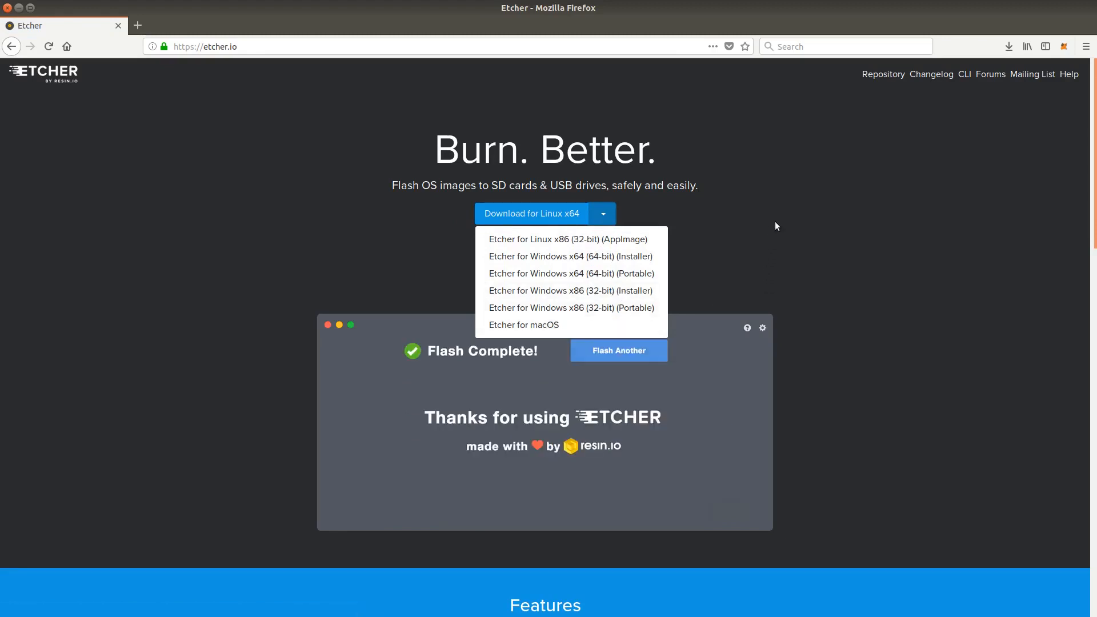
{"action": "left_click", "coordinate": [737, 223]}
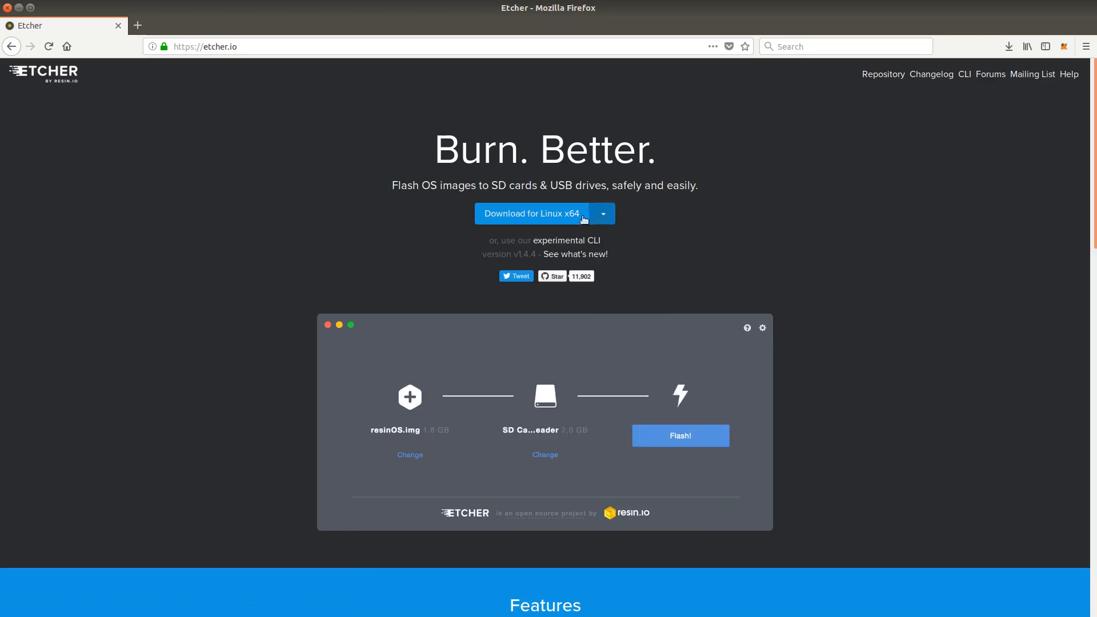
{"action": "left_click", "coordinate": [560, 217]}
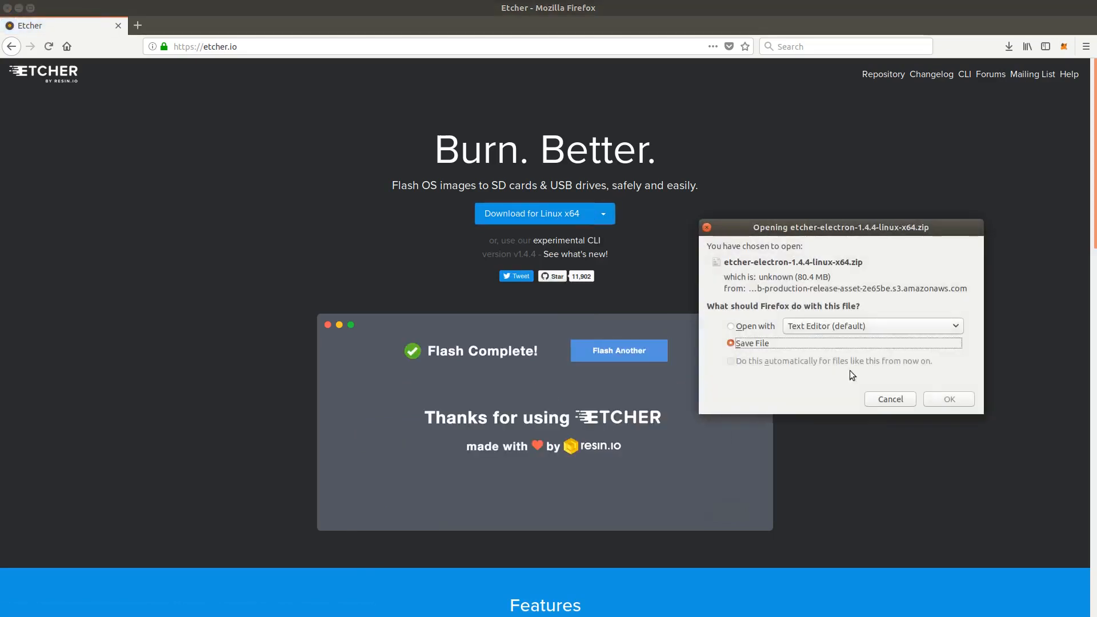
{"action": "left_click", "coordinate": [948, 400]}
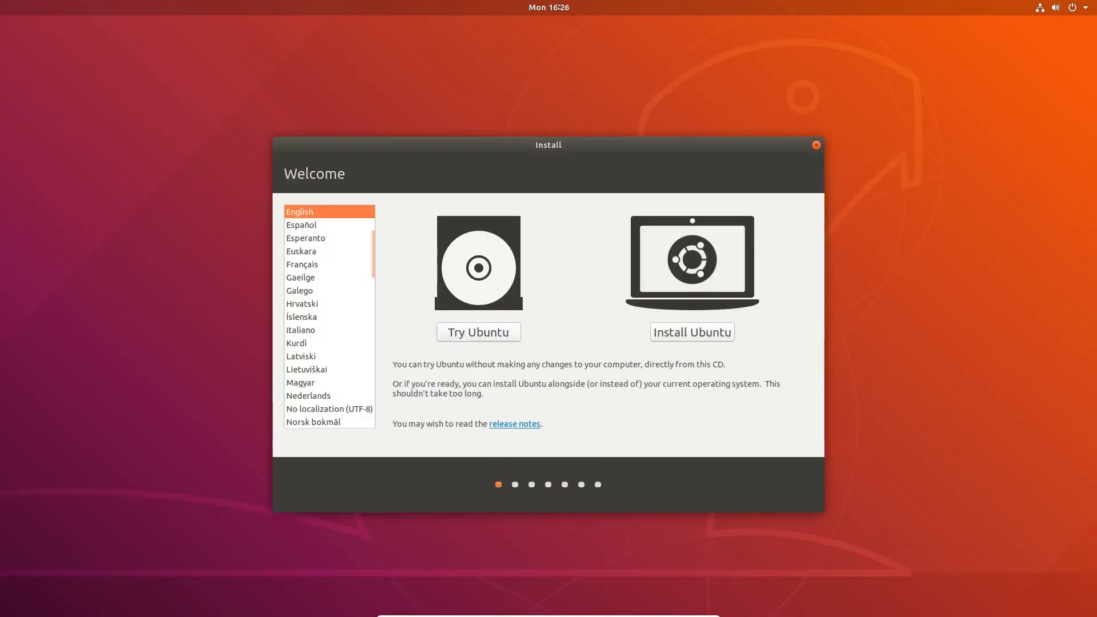
Start the Ubuntu installation in English and choose the English (UK) keyboard layout.
{"action": "left_click", "coordinate": [717, 330]}
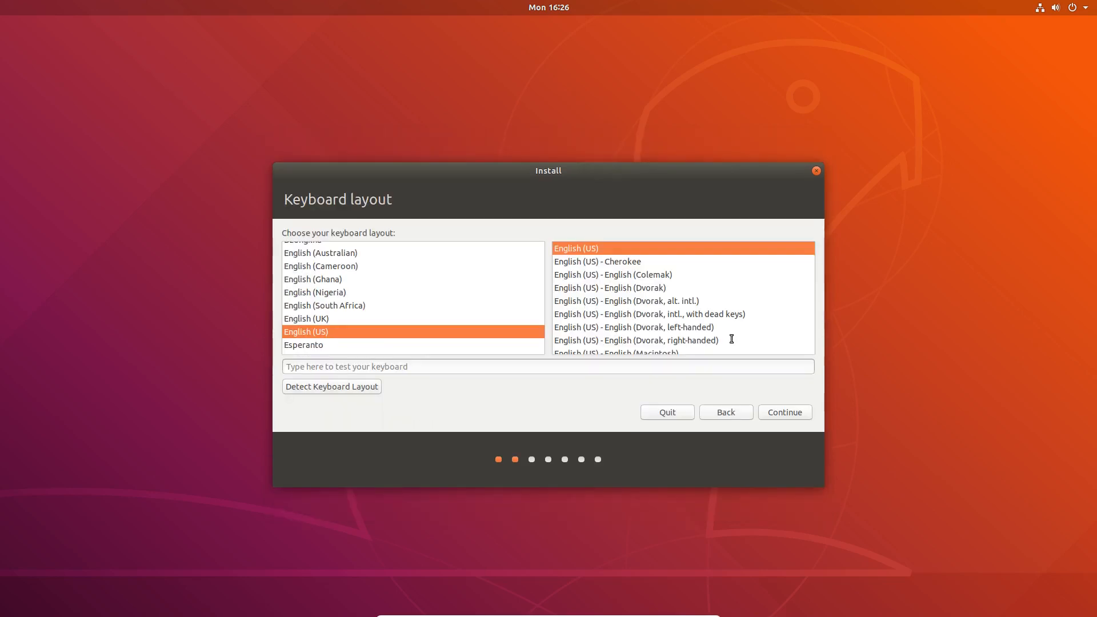
{"action": "left_click", "coordinate": [319, 319]}
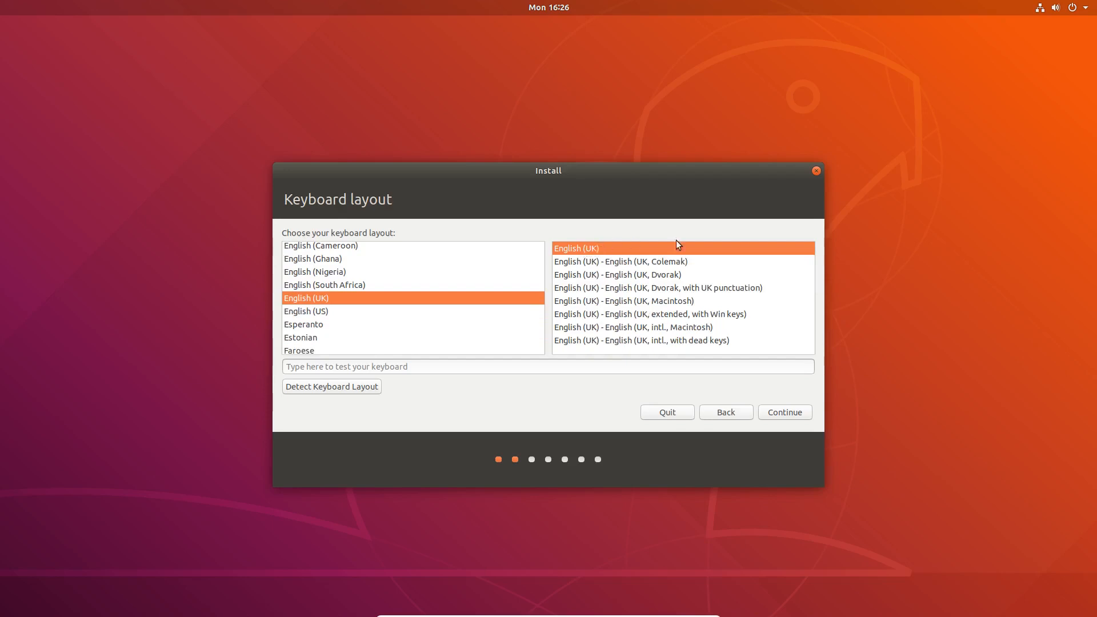
{"action": "left_click", "coordinate": [788, 410]}
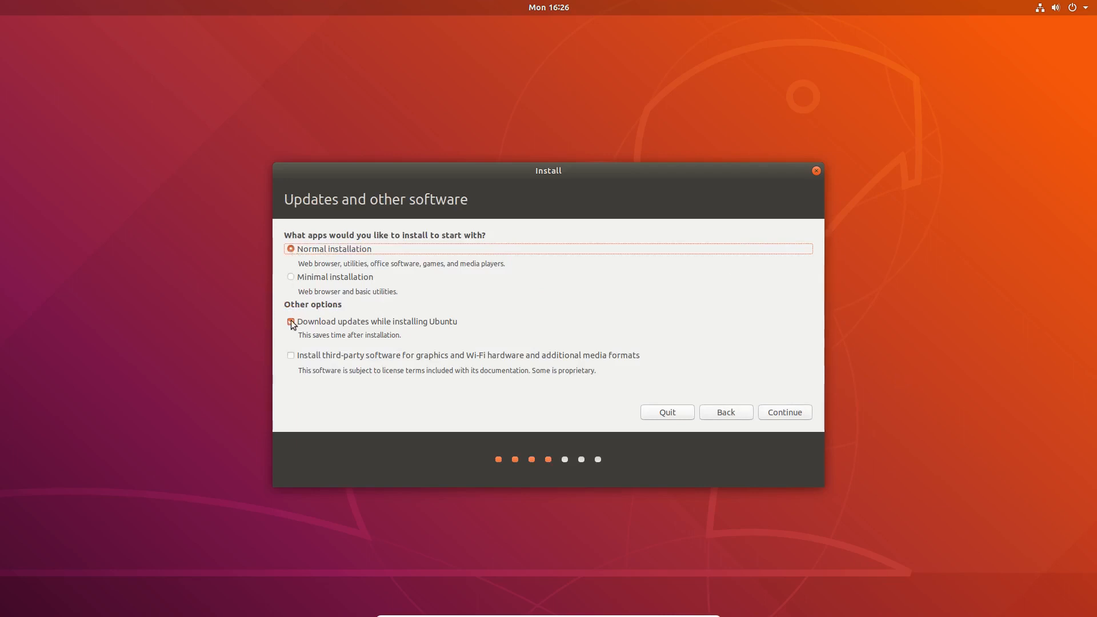
Include third-party software for graphics, Wi-Fi hardware and additional media formats in the normal installation.
{"action": "left_click", "coordinate": [291, 356]}
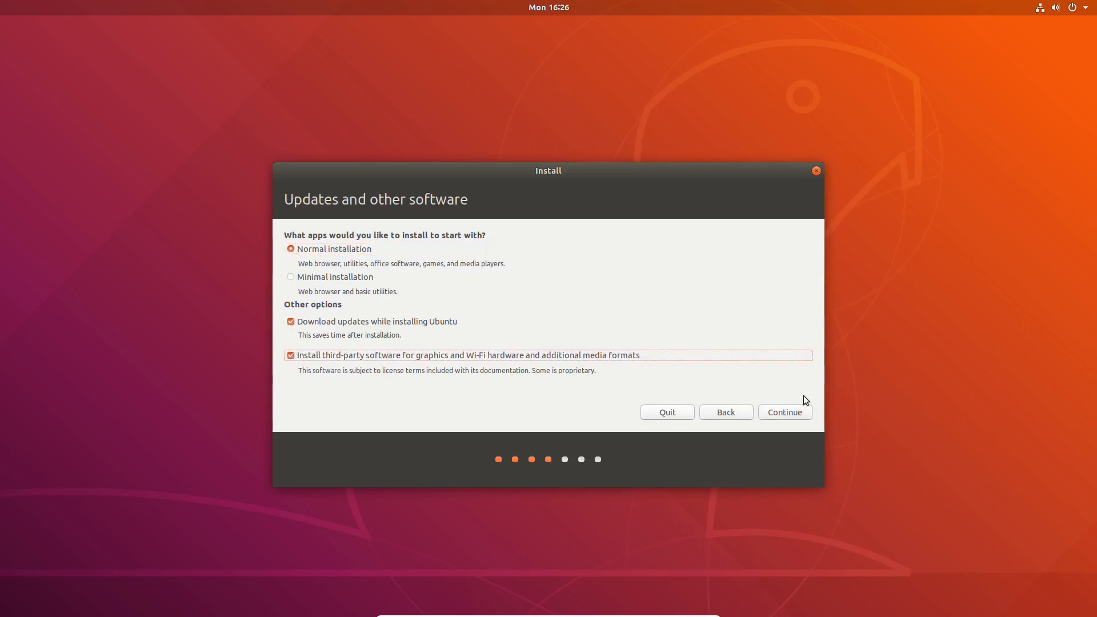
{"action": "left_click", "coordinate": [785, 414]}
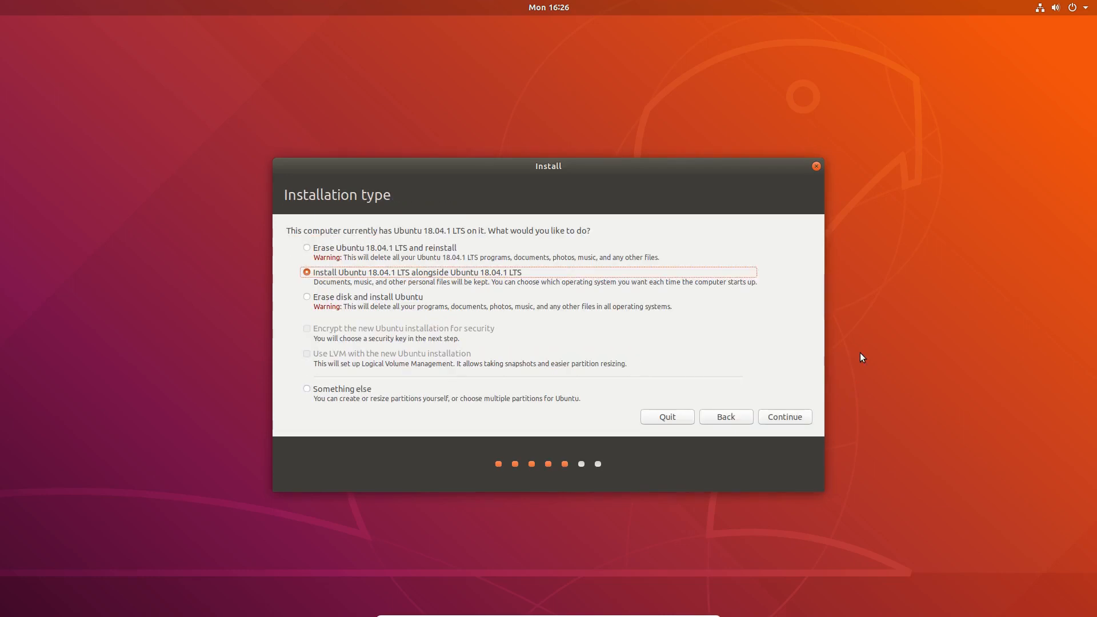
Choose to erase the disk and install Ubuntu, confirm the disk changes, and accept London as the location.
{"action": "left_click", "coordinate": [307, 298]}
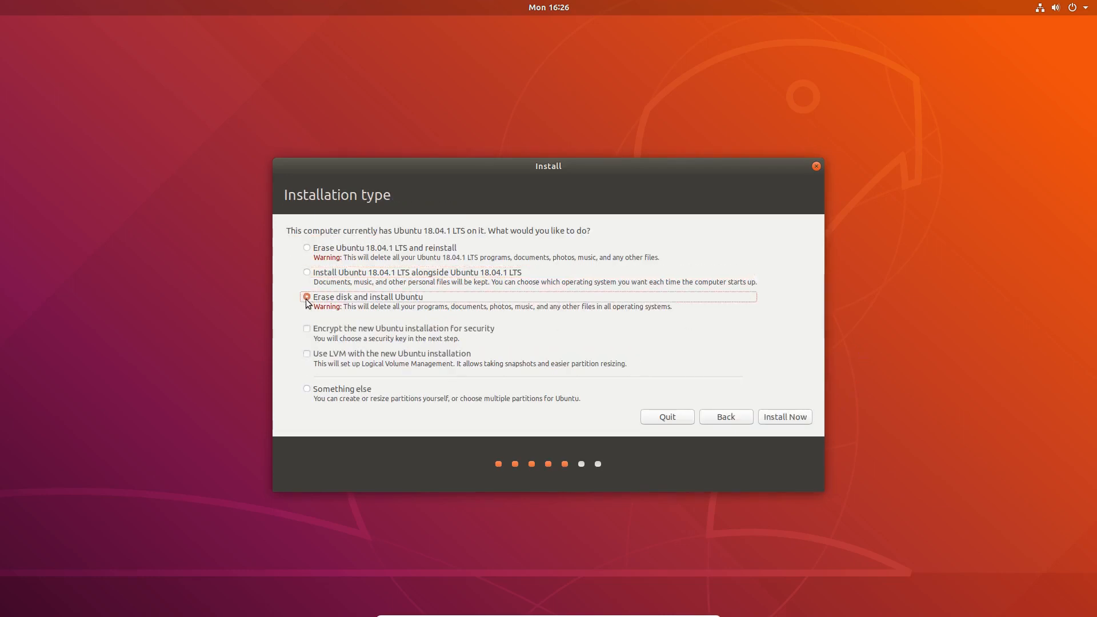
{"action": "left_click", "coordinate": [803, 418]}
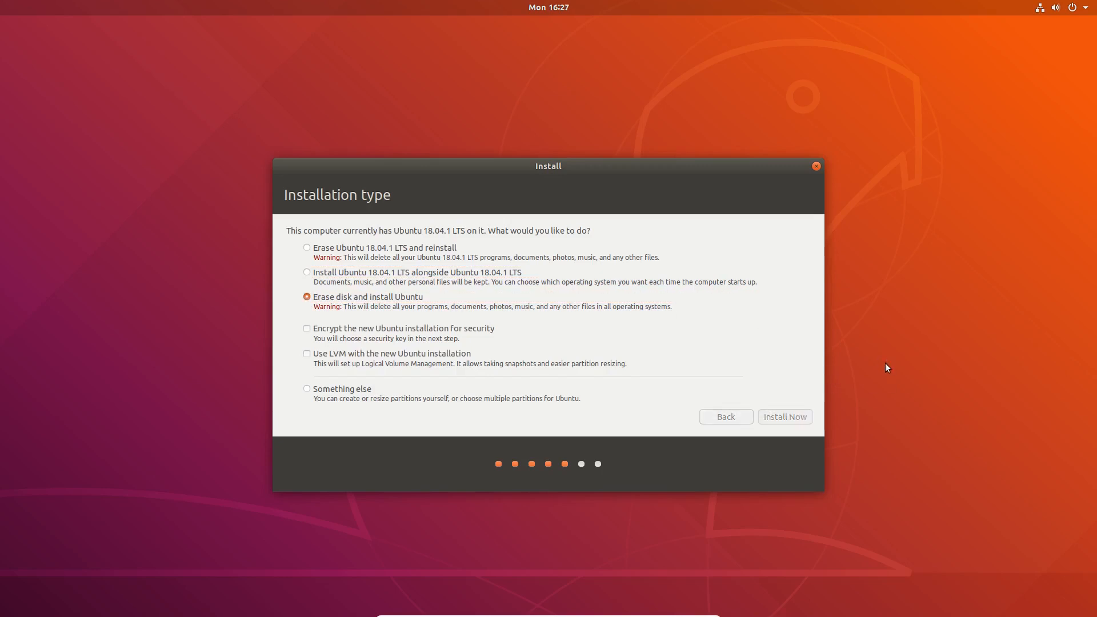
{"action": "left_click", "coordinate": [771, 382]}
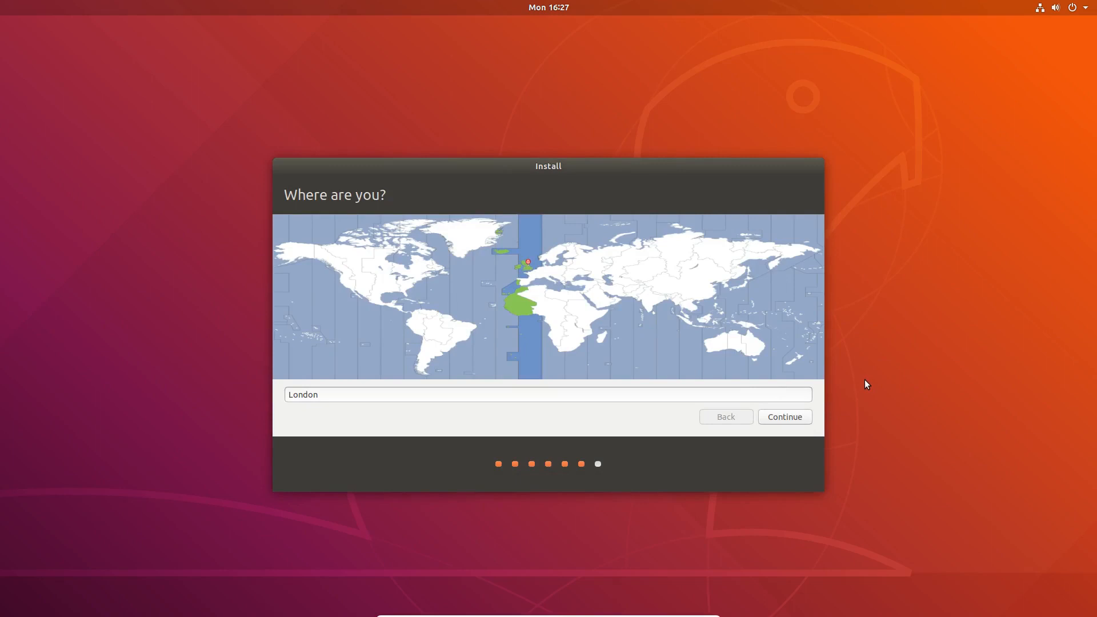
{"action": "left_click", "coordinate": [788, 415]}
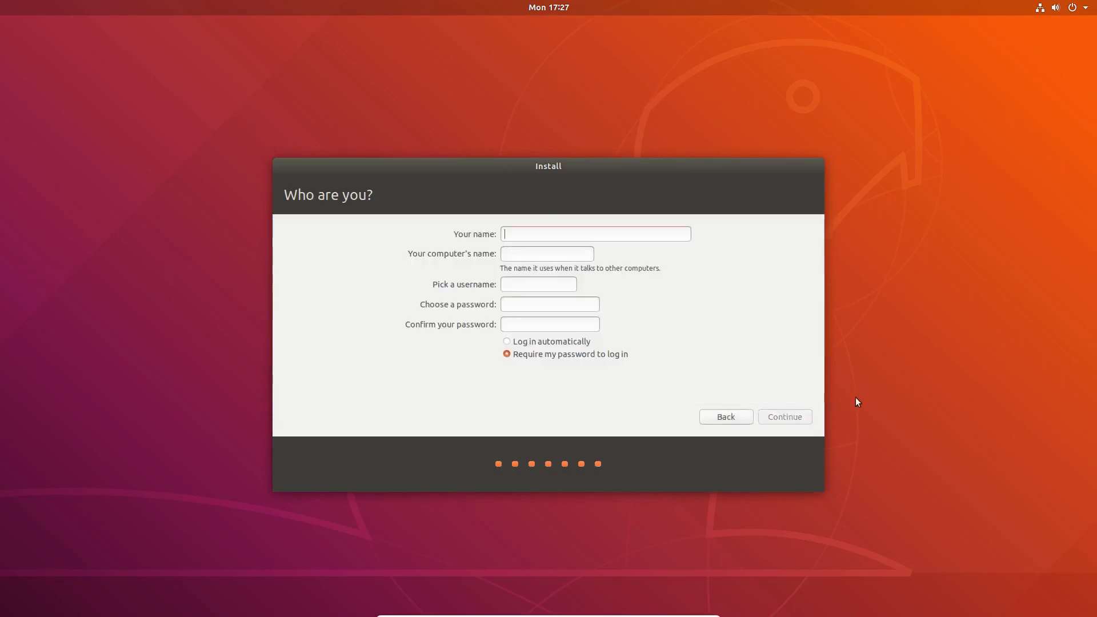
Set up the account with the name user and computer name user-test, enter and confirm the account password, and enable automatic login.
{"action": "type", "text": "user"}
{"action": "key", "text": "Tab"}
{"action": "key", "text": "BackSpace"}
{"action": "type", "text": "user-test"}
{"action": "key", "text": "Tab"}
{"action": "key", "text": "Tab"}
{"action": "type", "text": "password"}
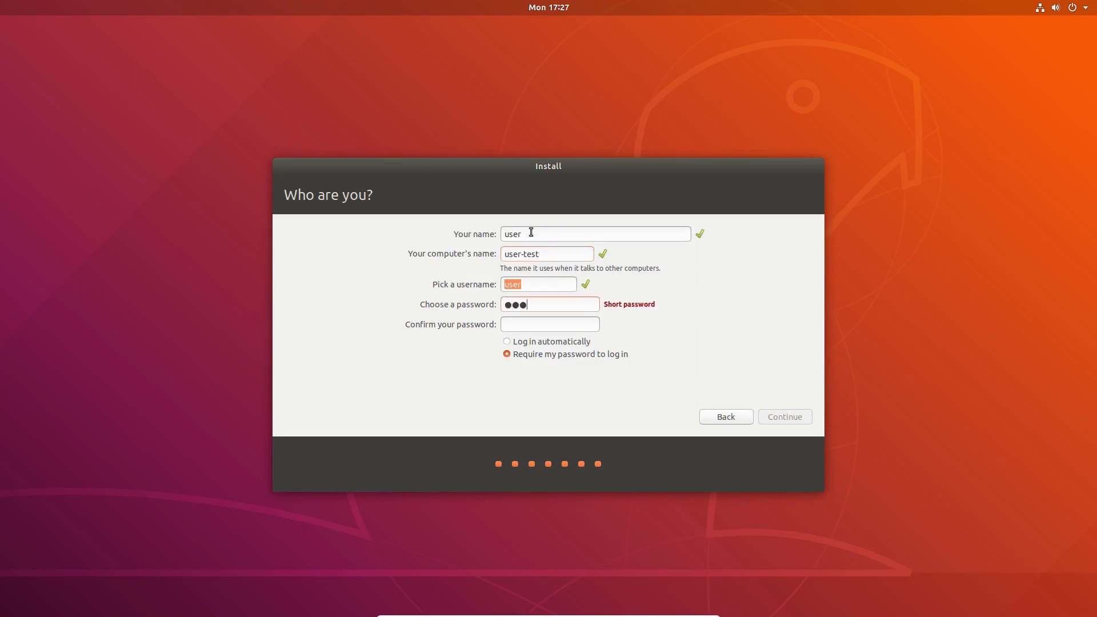
{"action": "type", "text": "password"}
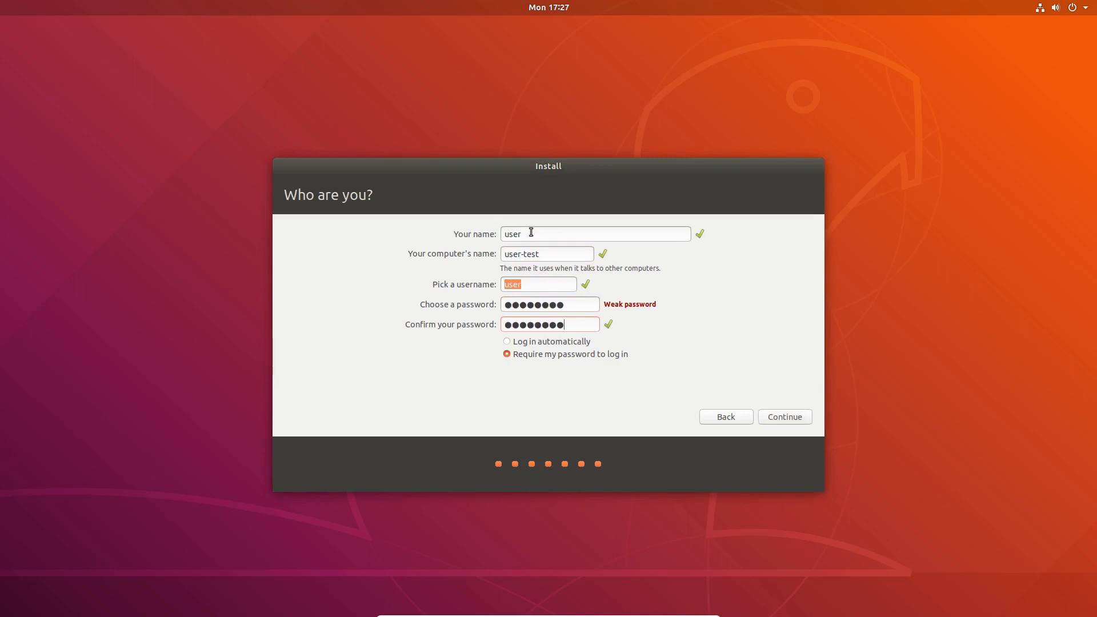
{"action": "left_click", "coordinate": [508, 343]}
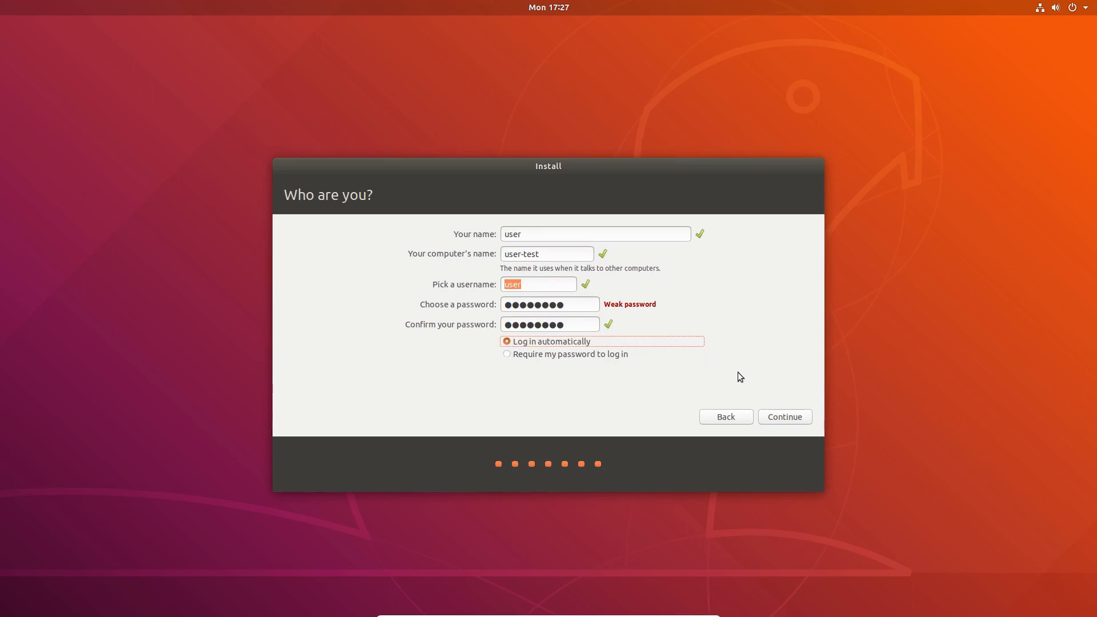
{"action": "left_click", "coordinate": [787, 418]}
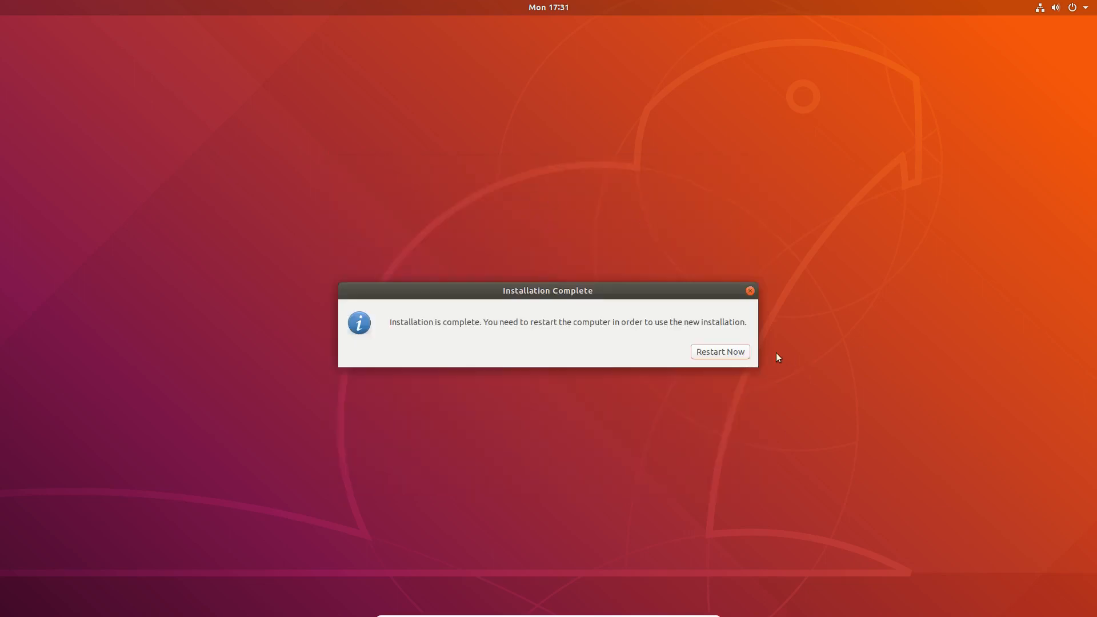
Restart into the new installation and complete the welcome pages without setting up Livepatch, agreeing to send system info to Canonical.
{"action": "left_click", "coordinate": [733, 352]}
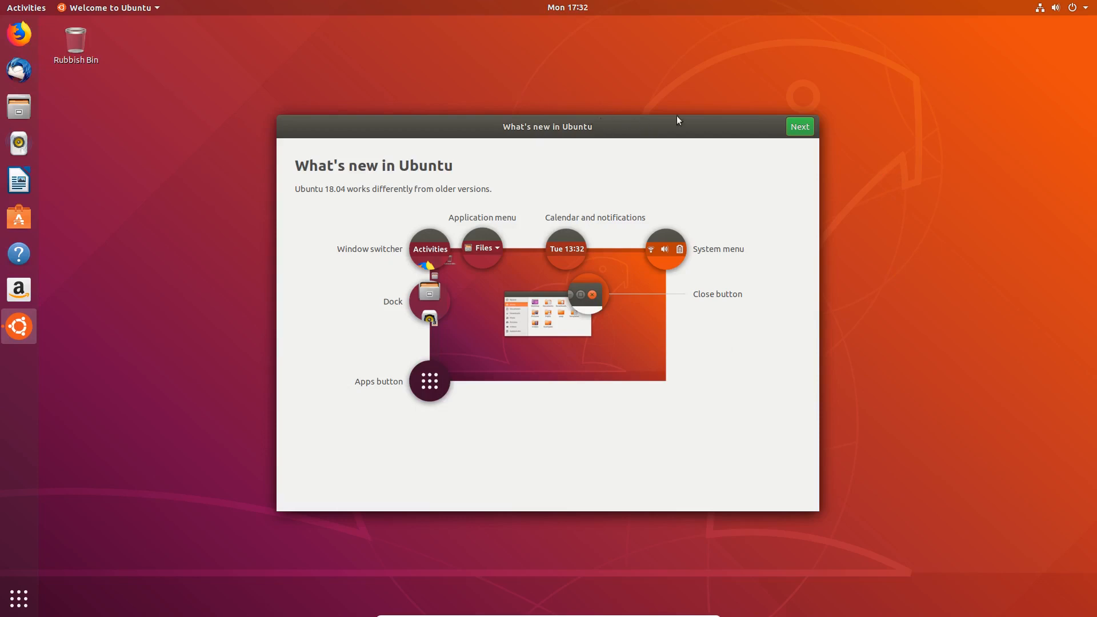
{"action": "left_click", "coordinate": [800, 126]}
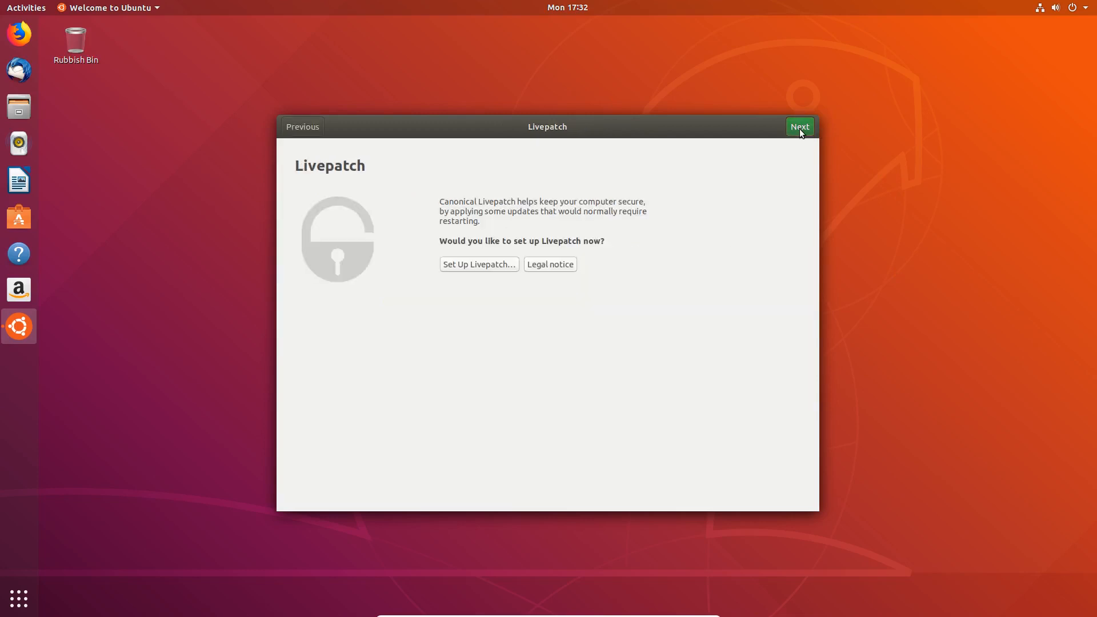
{"action": "left_click", "coordinate": [800, 129]}
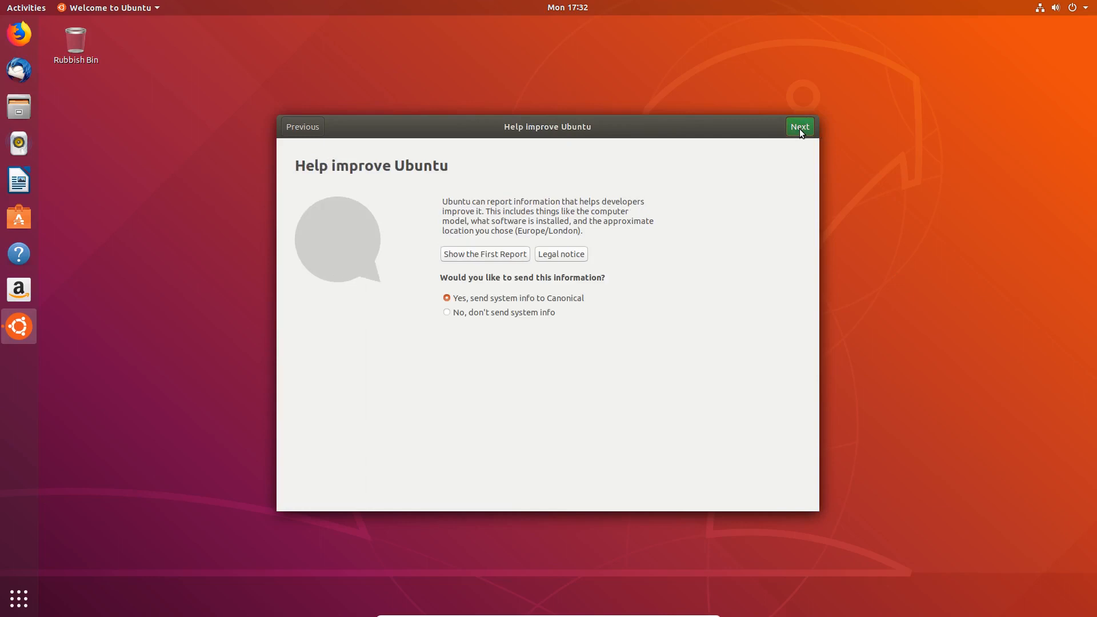
{"action": "left_click", "coordinate": [800, 129]}
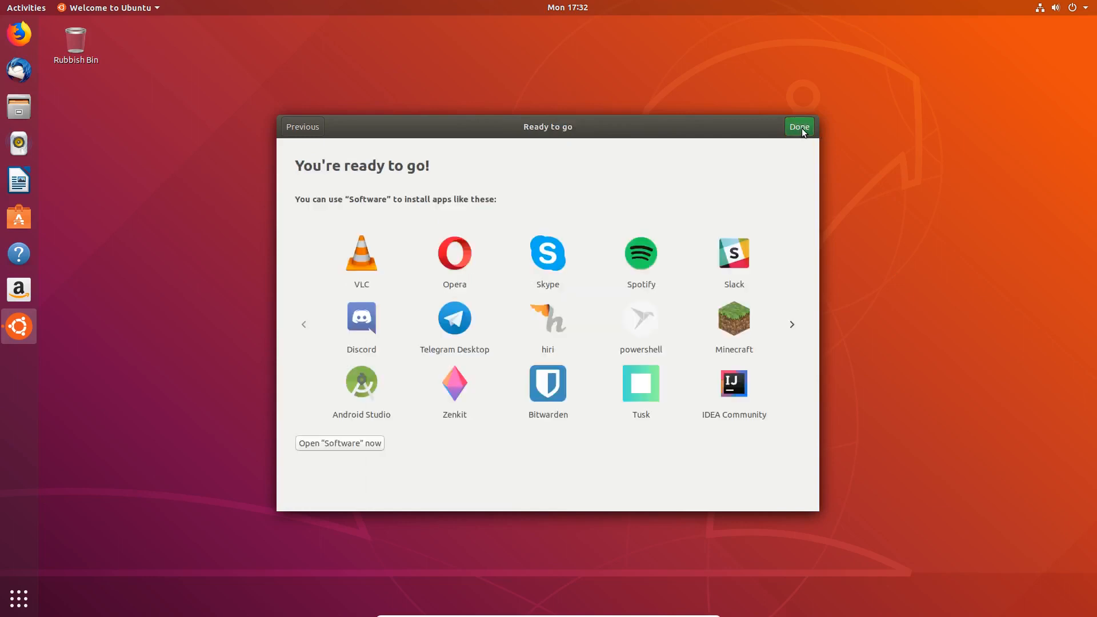
Finish the welcome setup, then find Software Updater by searching the applications for upd and launch it to check for updates.
{"action": "left_click", "coordinate": [801, 129]}
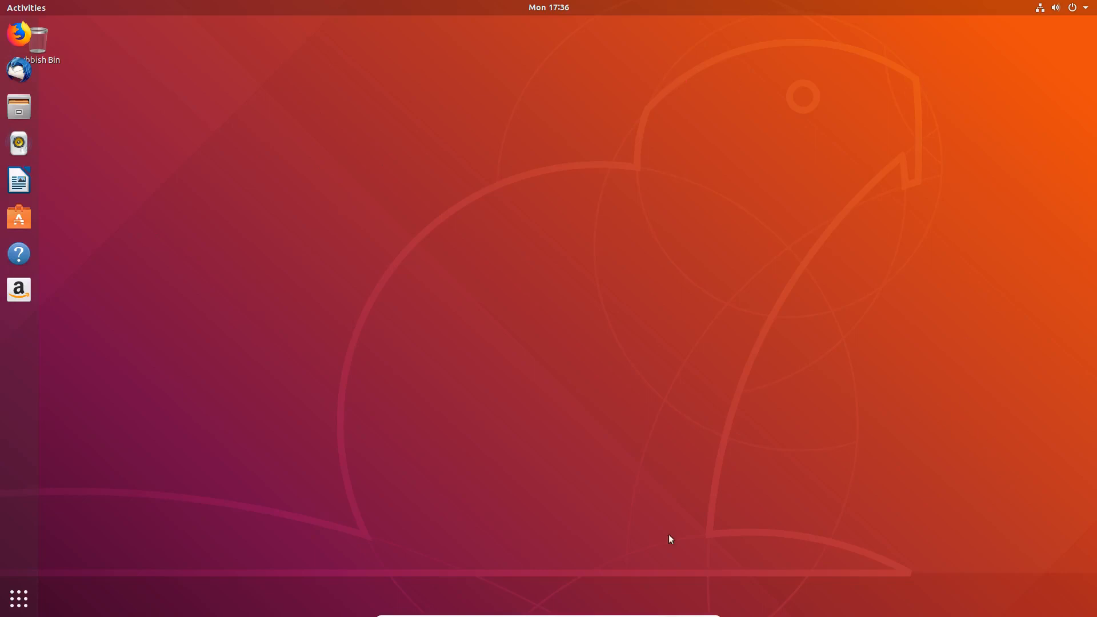
{"action": "left_click", "coordinate": [19, 599]}
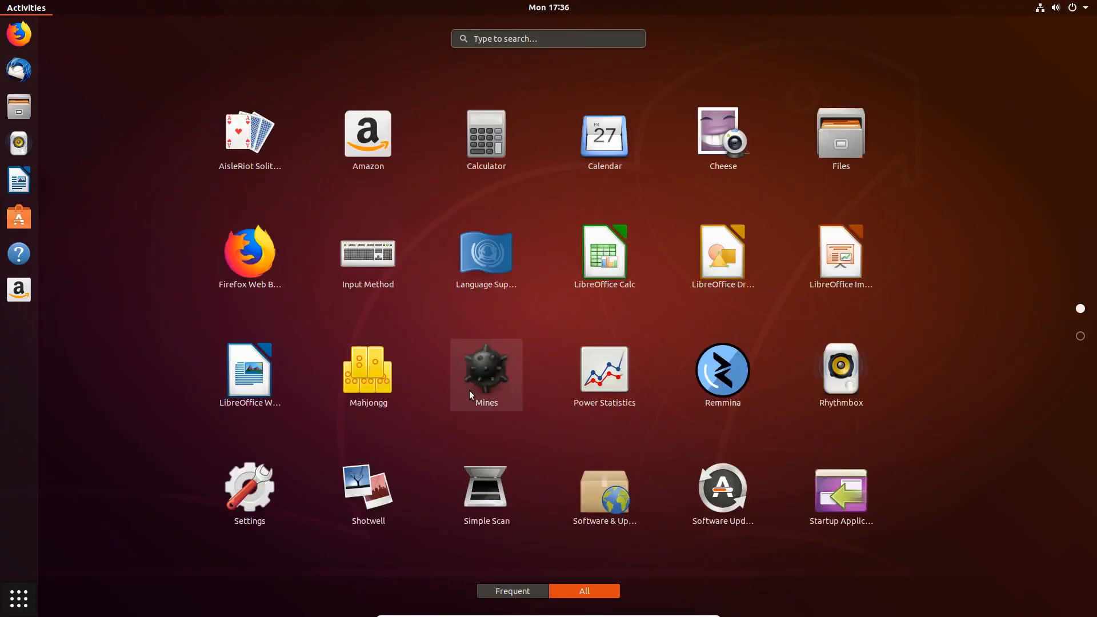
{"action": "left_click", "coordinate": [534, 40]}
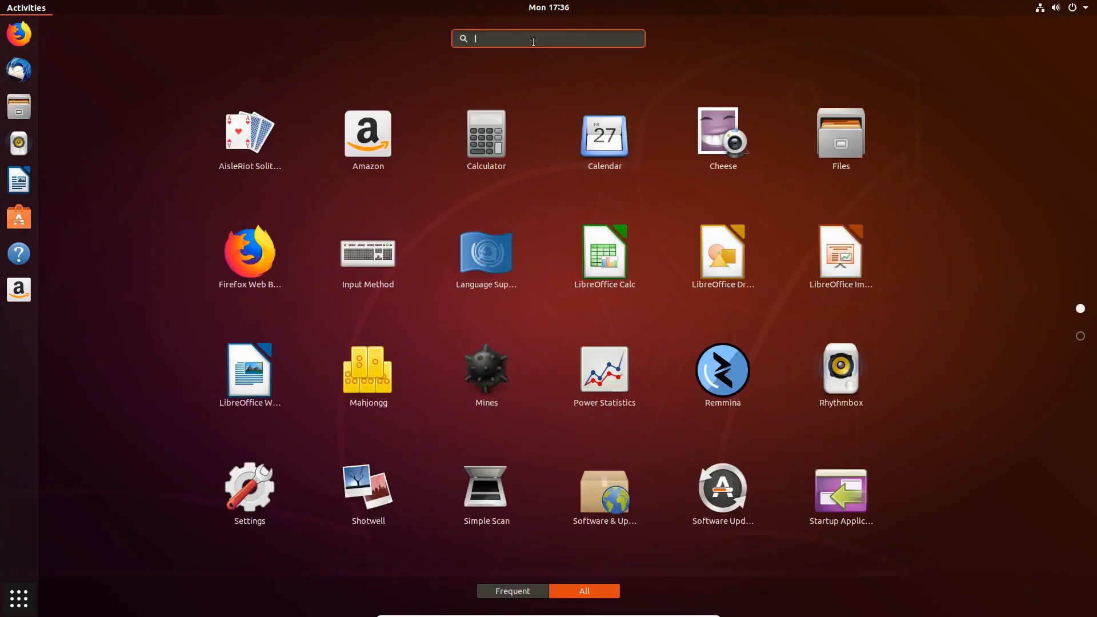
{"action": "type", "text": "upd"}
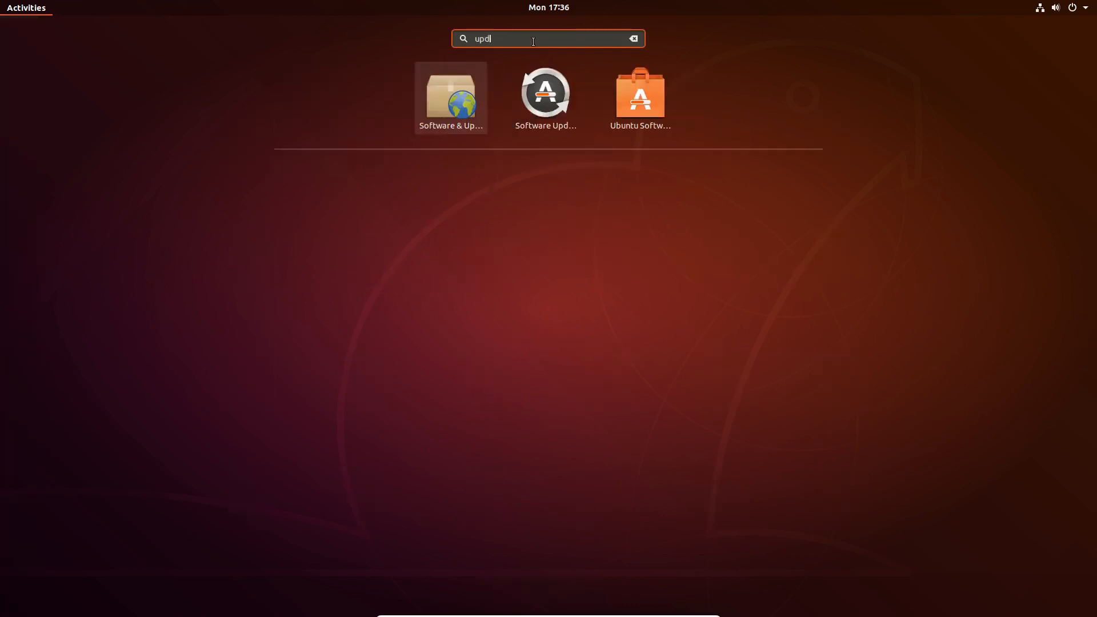
{"action": "left_click", "coordinate": [548, 91]}
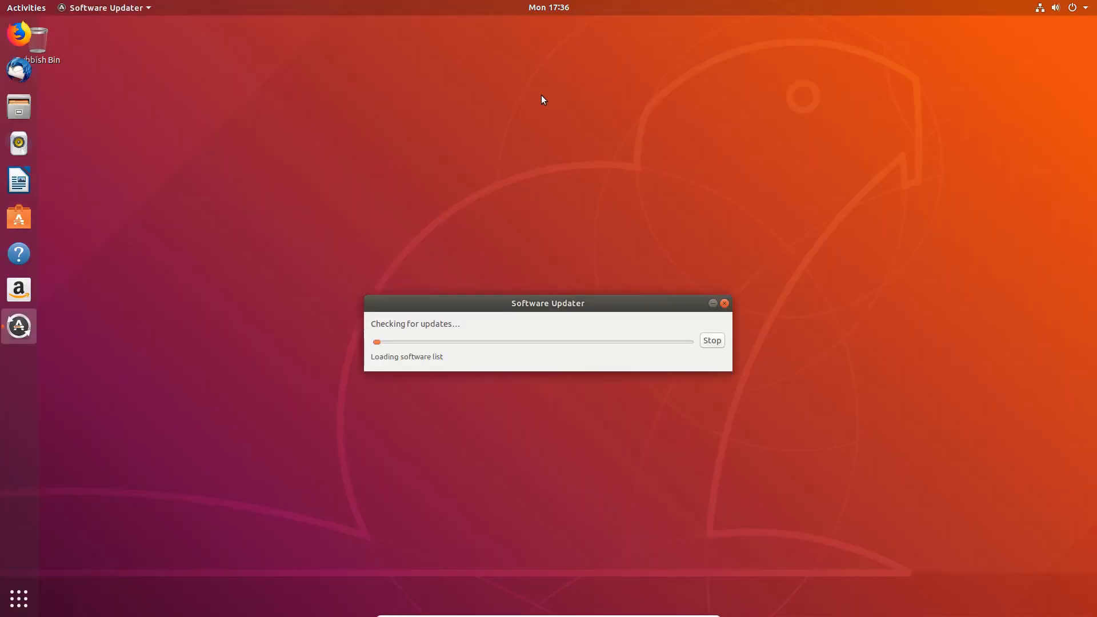
{"action": "left_click_drag", "start_coordinate": [607, 296], "coordinate": [609, 61]}
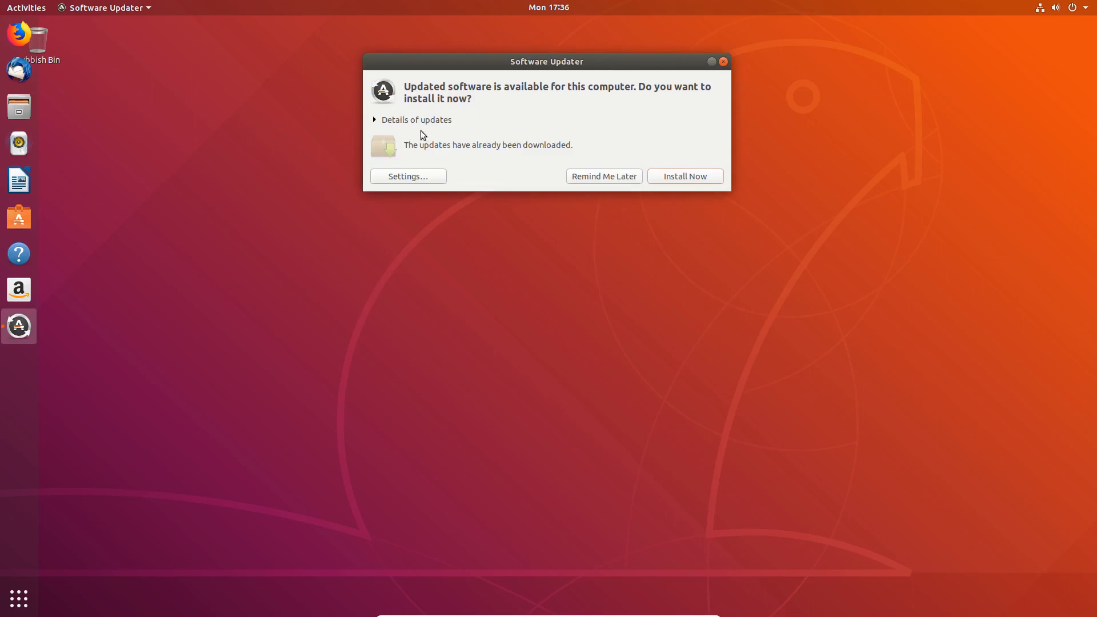
Install the available software updates, authenticating with the account password, and restart the computer to apply them.
{"action": "left_click", "coordinate": [373, 120]}
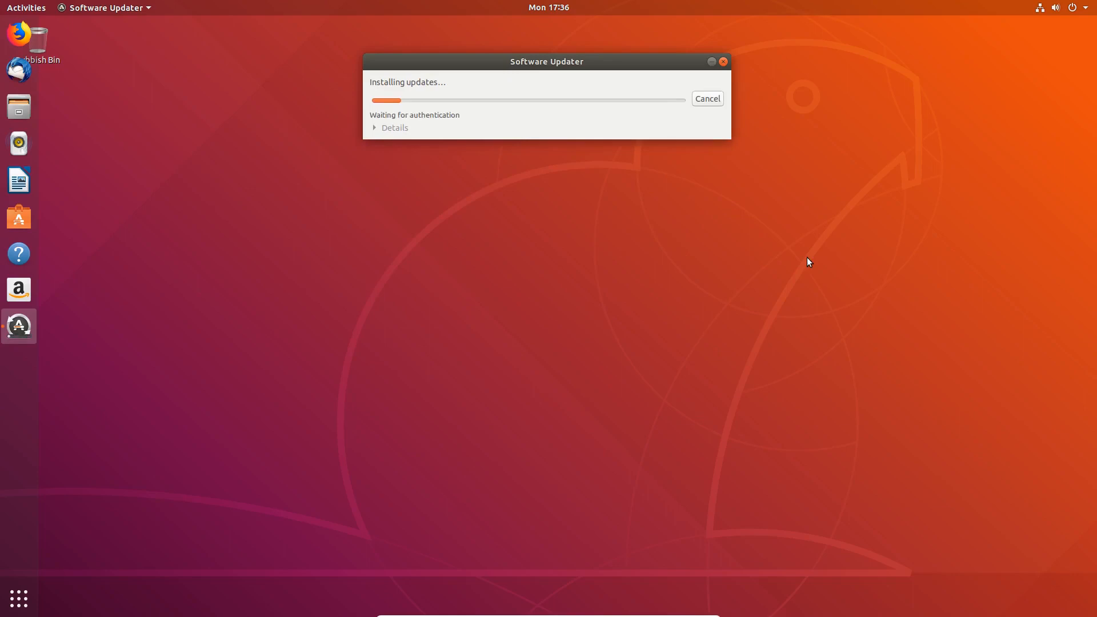
{"action": "type", "text": "********"}
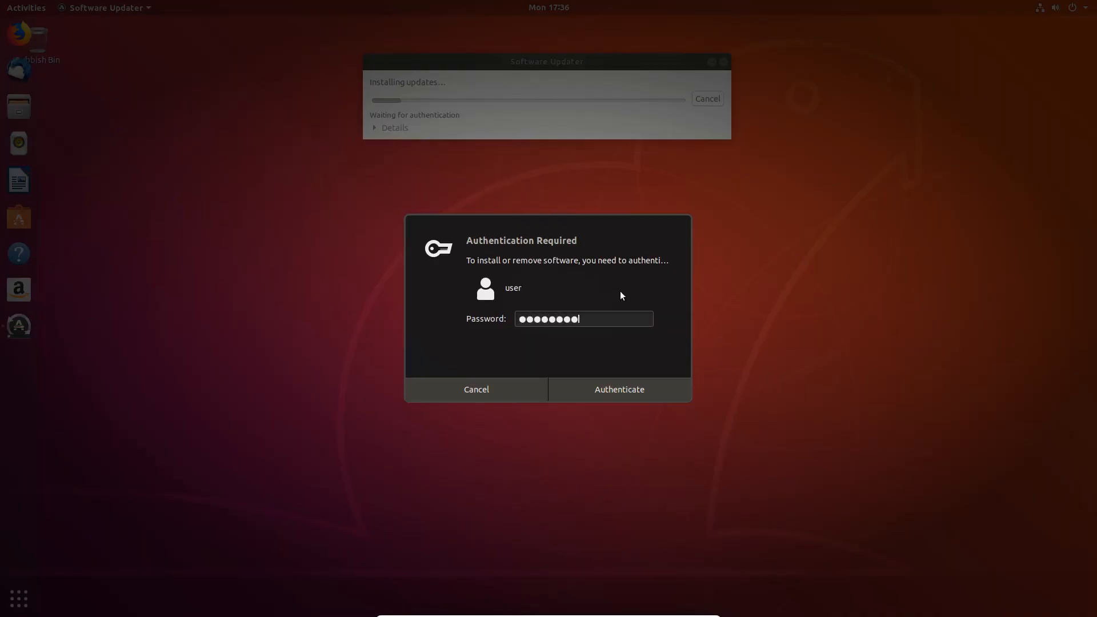
{"action": "left_click", "coordinate": [615, 396]}
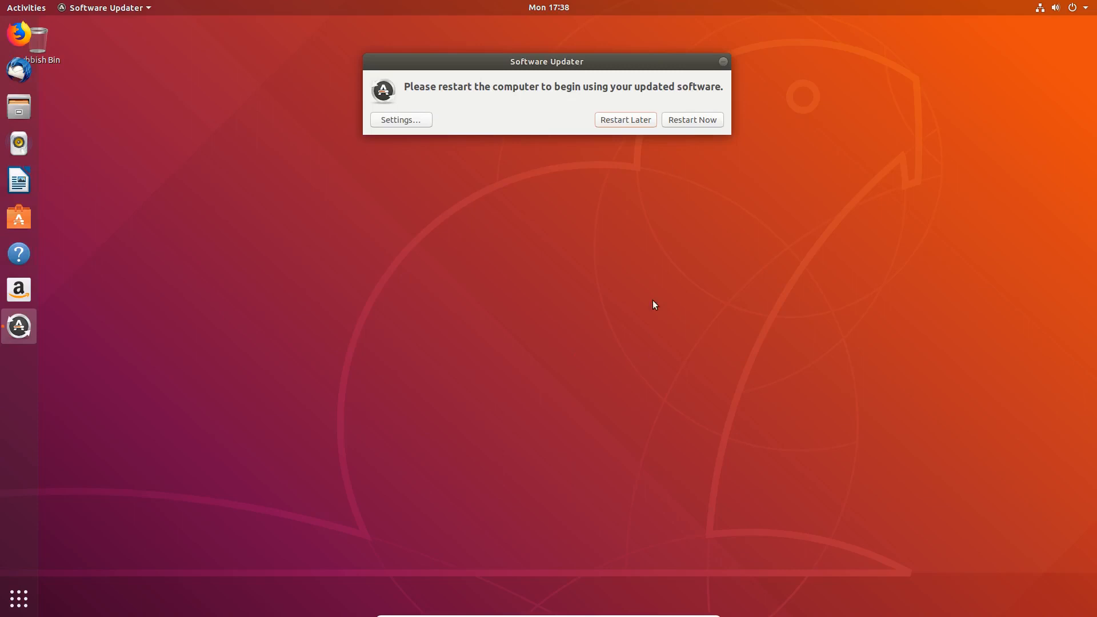
{"action": "left_click", "coordinate": [697, 119]}
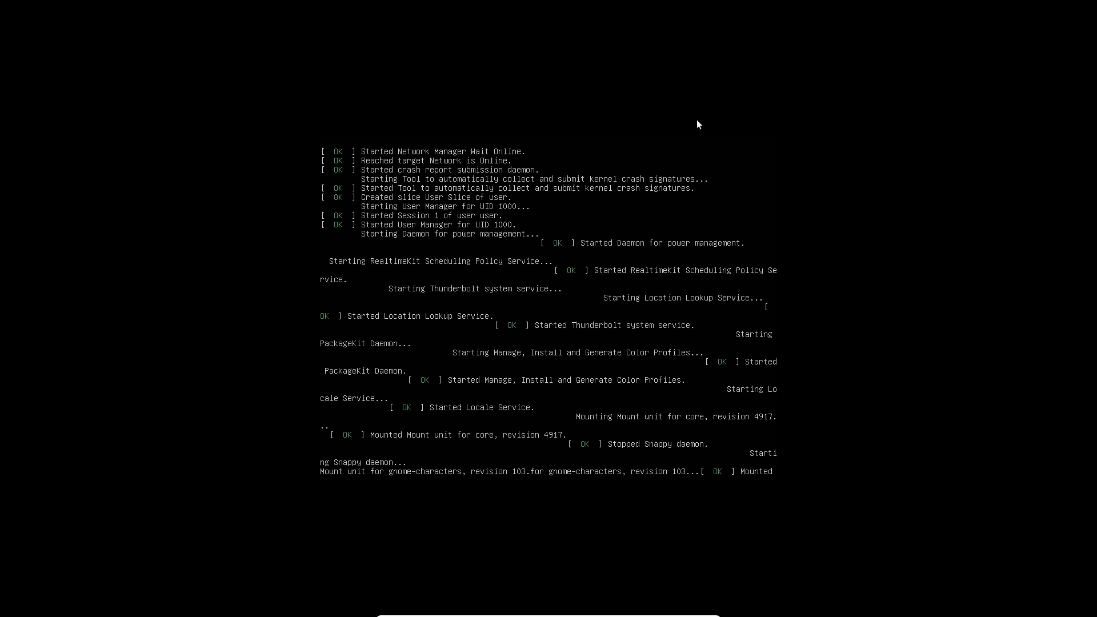